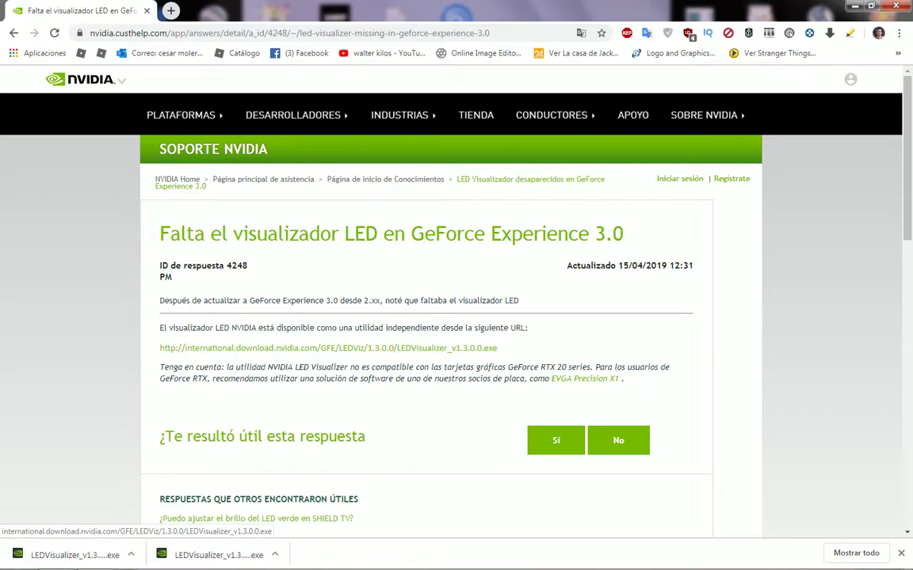
# Step: Try to download the LED Visualizer installer from the link in the NVIDIA support article
pyautogui.click(328, 348)
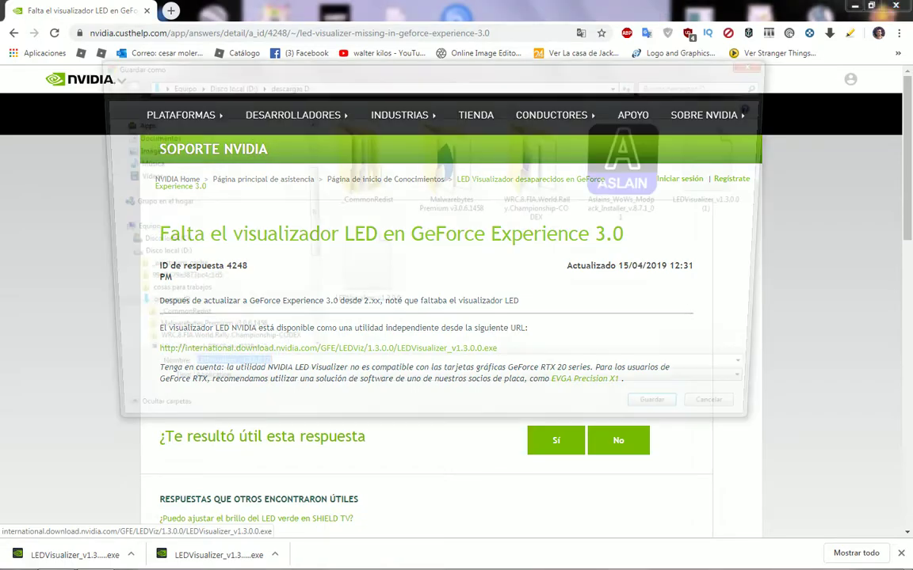
pyautogui.moveTo(452, 69); pyautogui.dragTo(428, 472)
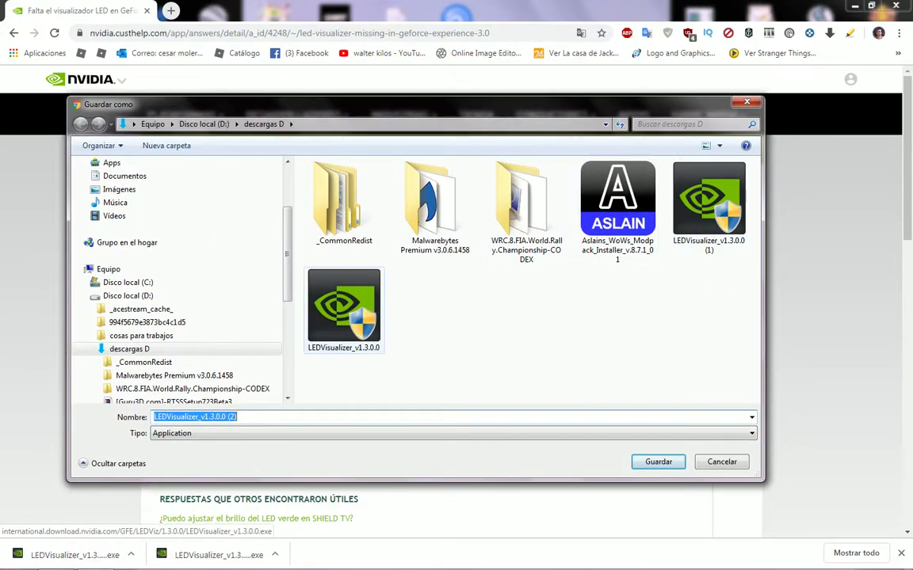
pyautogui.press('Return')
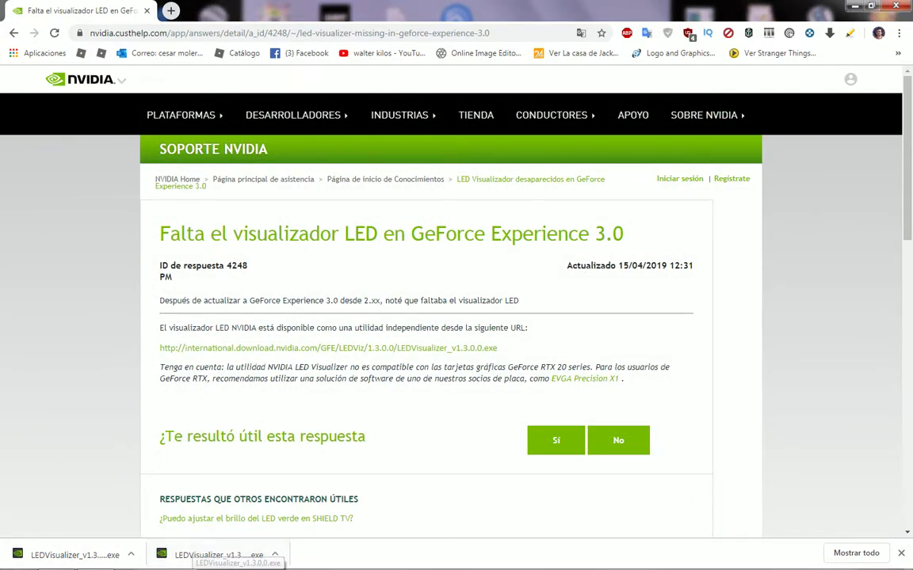
# Step: Run LEDVisualizer_v1.3.0.0 (1) from the descargas D folder as administrator, allow it to make changes, and read through the license agreement
pyautogui.click(55, 562)
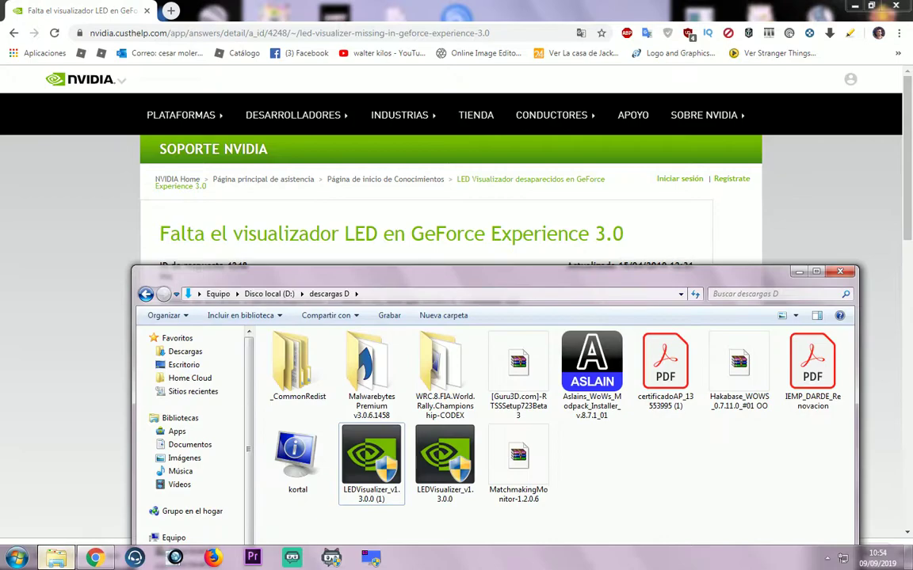
pyautogui.moveTo(389, 277); pyautogui.dragTo(331, 93)
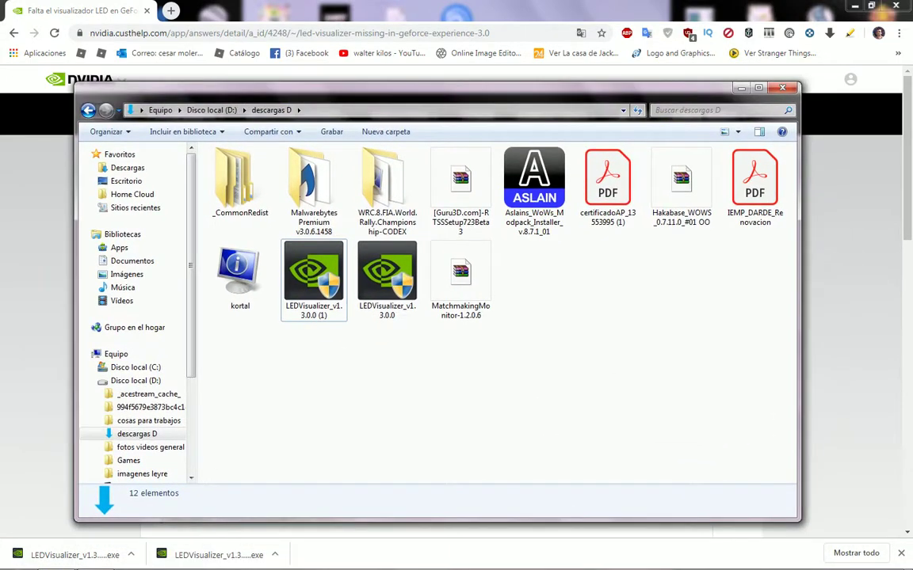
pyautogui.rightClick(323, 274)
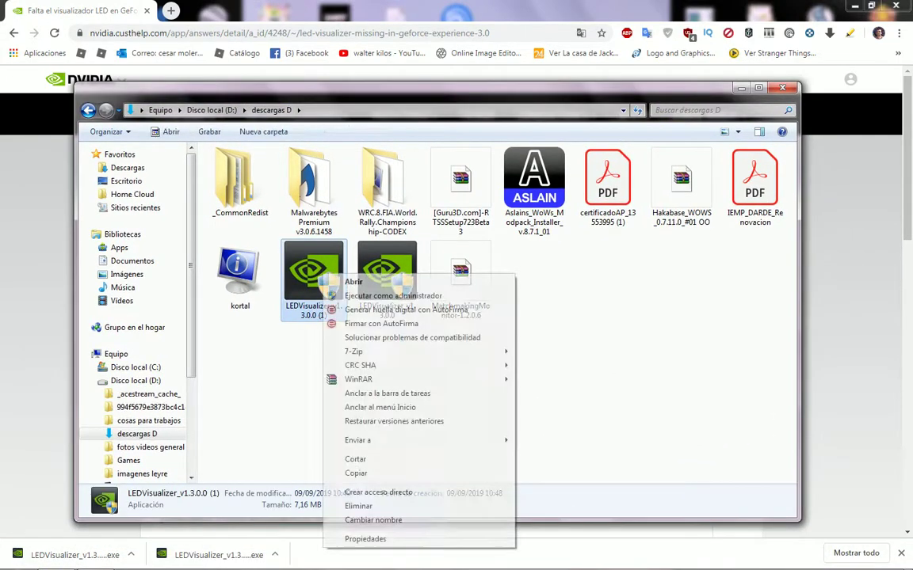
pyautogui.click(393, 296)
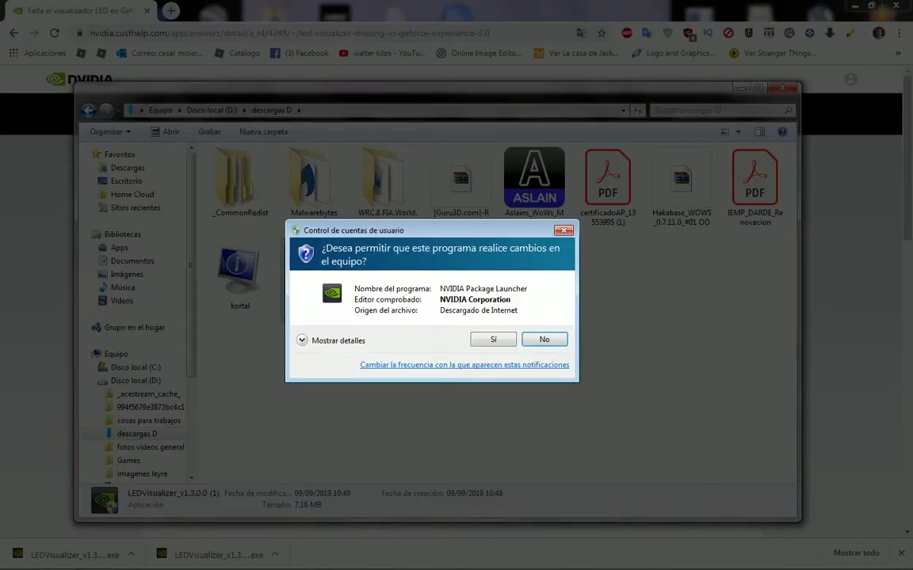
pyautogui.click(493, 340)
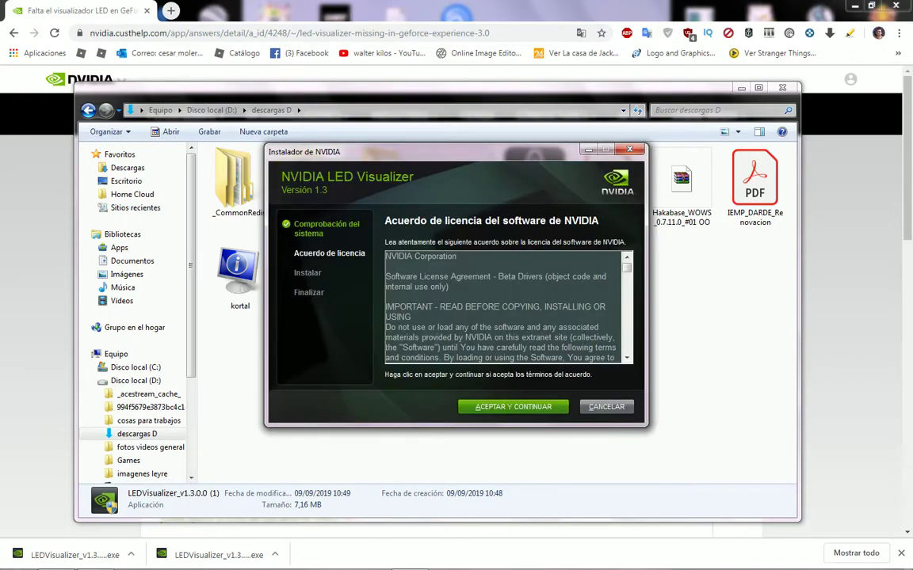
pyautogui.scroll(-15, 503, 307)
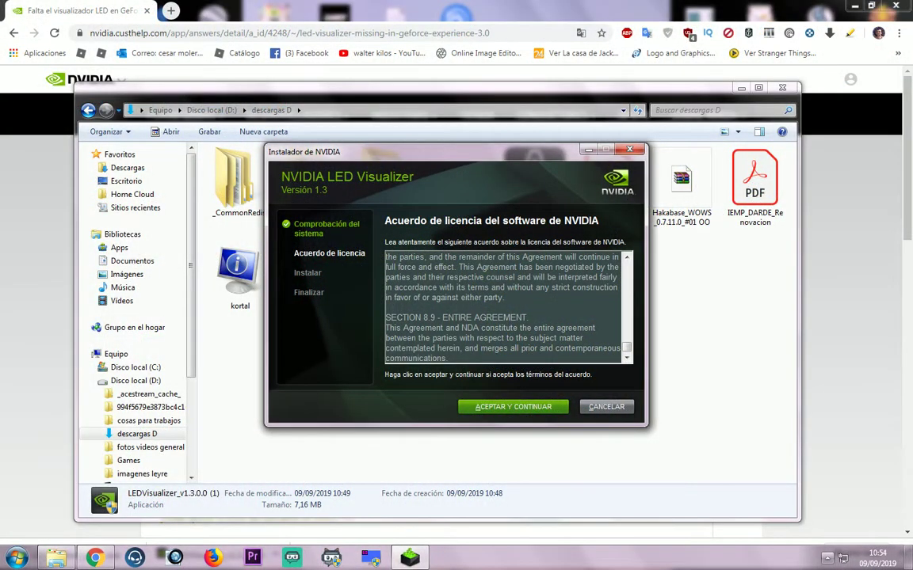
# Step: Switch to NVIDIA GeForce Experience, leaving the installer waiting at its license agreement
pyautogui.click(827, 559)
pyautogui.doubleClick(856, 452)
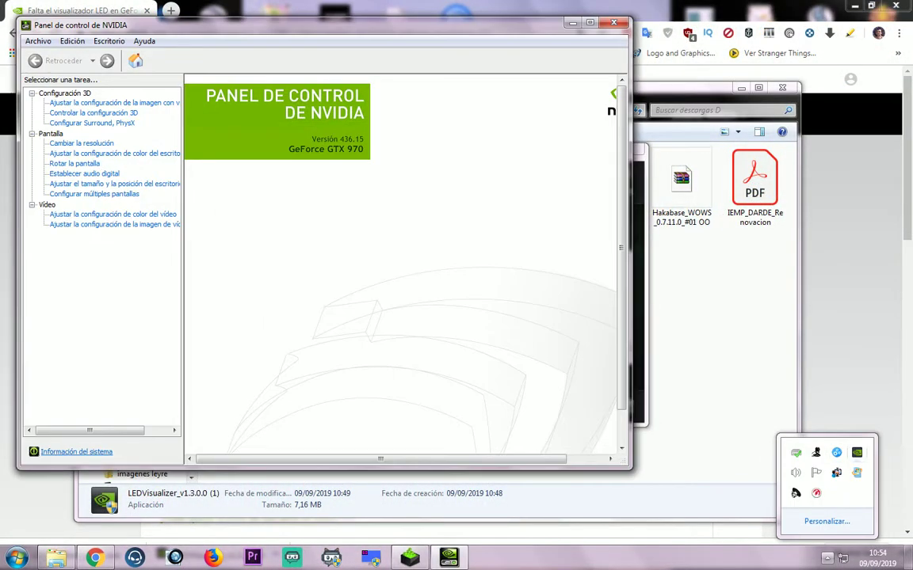
pyautogui.click(614, 23)
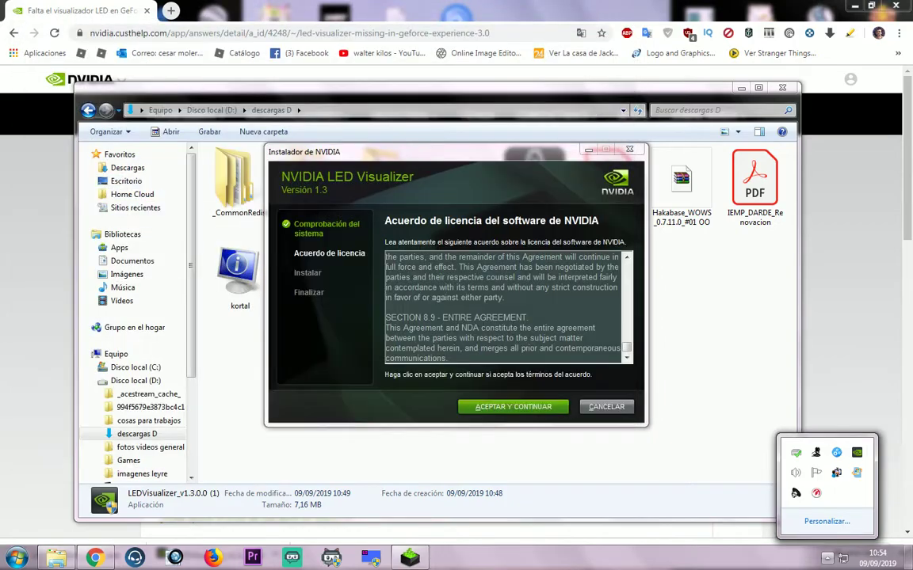
pyautogui.rightClick(856, 452)
pyautogui.click(832, 480)
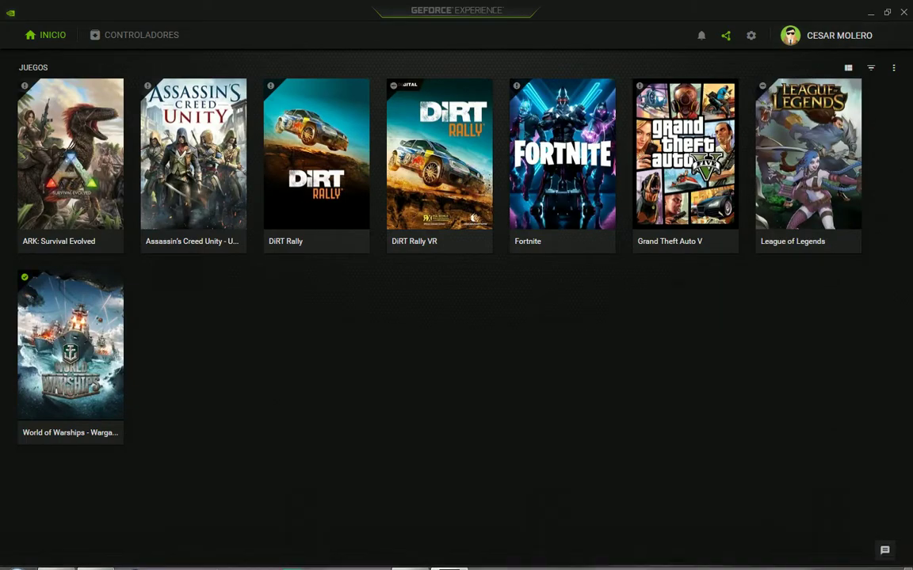
# Step: Look through the GeForce Experience settings for games, account and general options to check for an LED visualizer
pyautogui.click(751, 35)
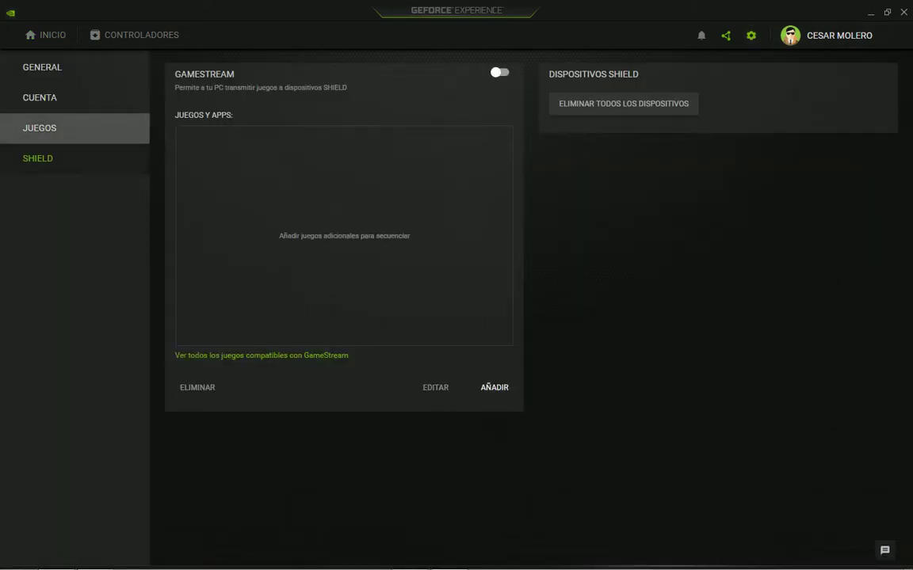
pyautogui.click(59, 128)
pyautogui.click(59, 98)
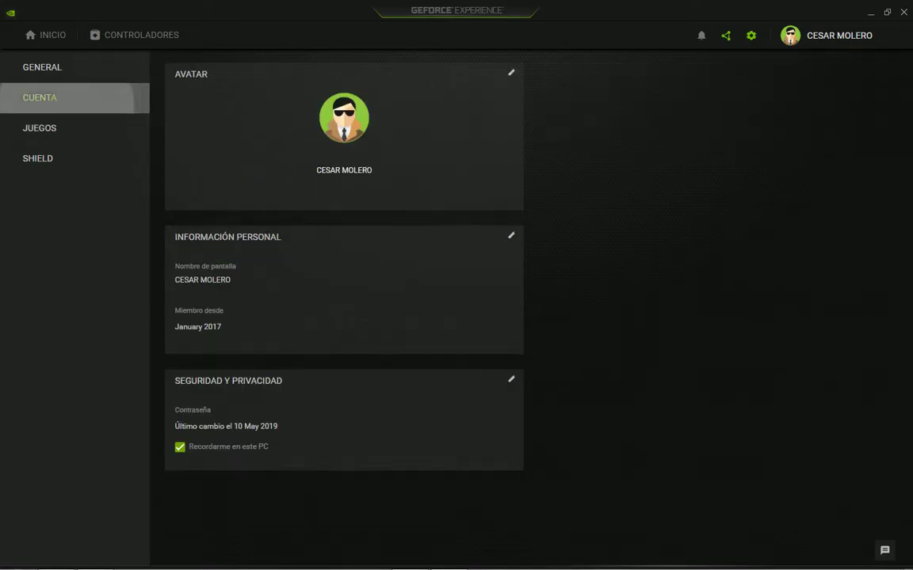
pyautogui.click(42, 67)
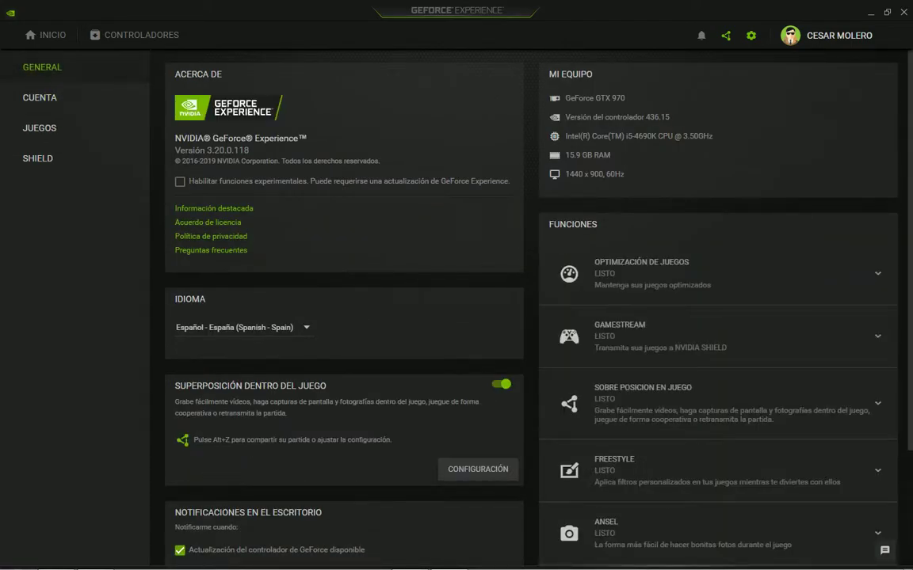
pyautogui.scroll(-3, 523, 317)
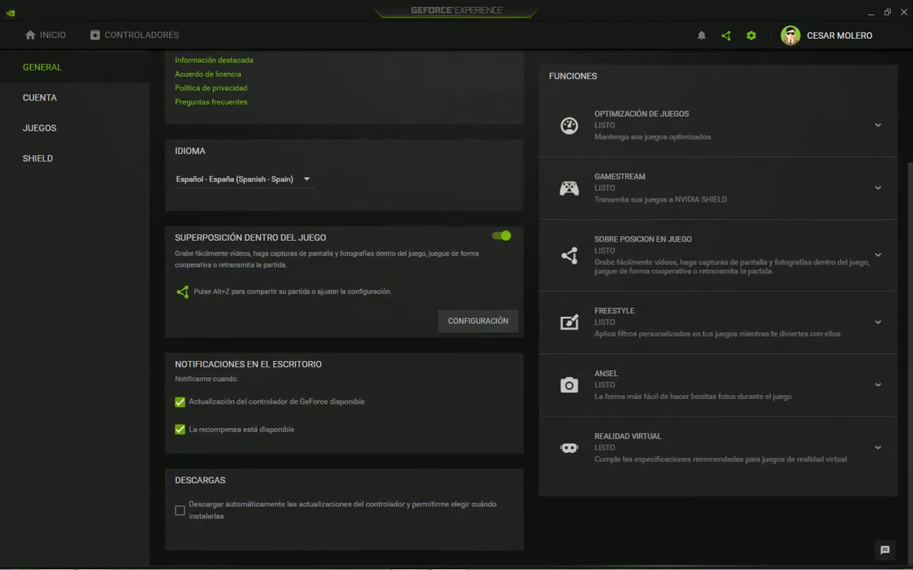
pyautogui.scroll(2, 522, 317)
pyautogui.scroll(1, 523, 317)
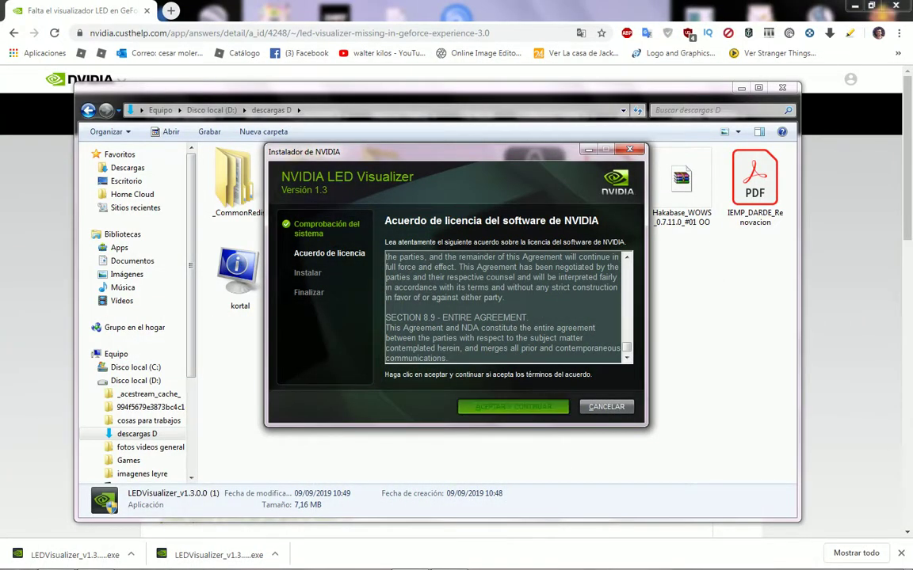
# Step: Accept the license to install NVIDIA LED Visualizer 1.3, and close the installer with the launch and desktop shortcut options enabled
pyautogui.press('Return')
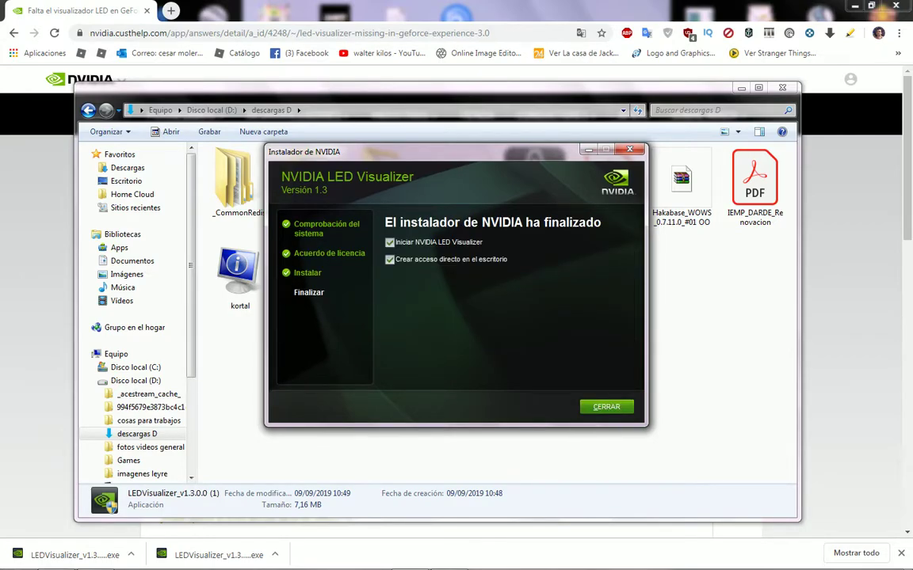
pyautogui.moveTo(827, 558)
pyautogui.moveTo(444, 152); pyautogui.dragTo(445, 145)
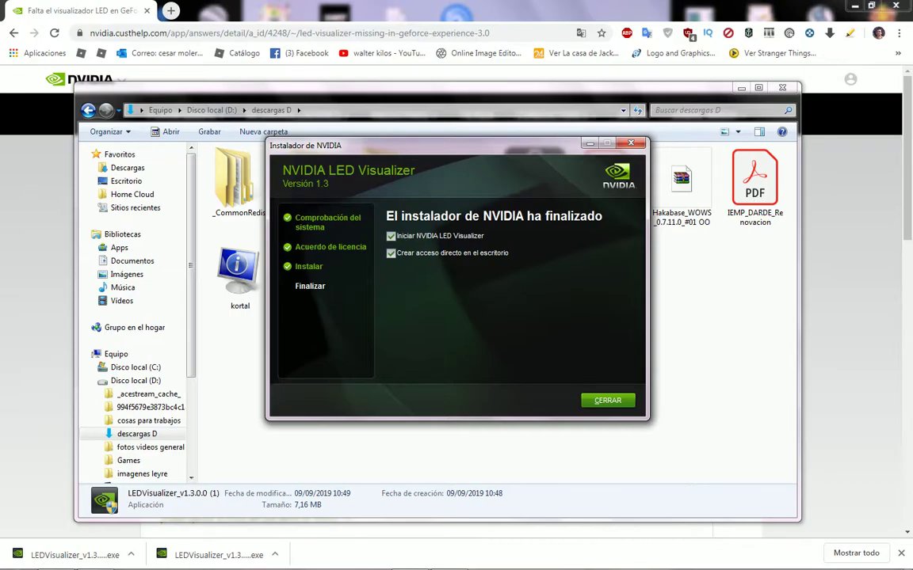
pyautogui.moveTo(420, 147); pyautogui.dragTo(416, 167)
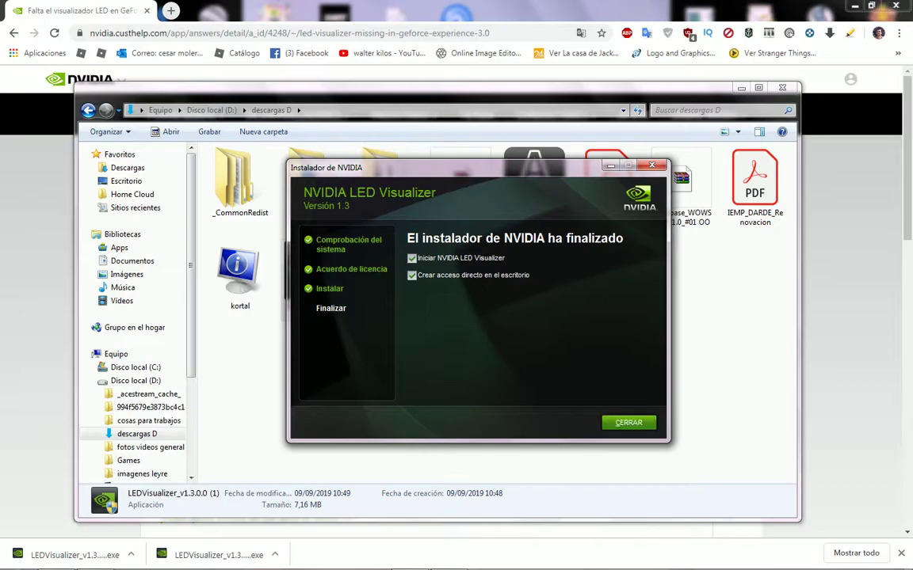
pyautogui.click(628, 422)
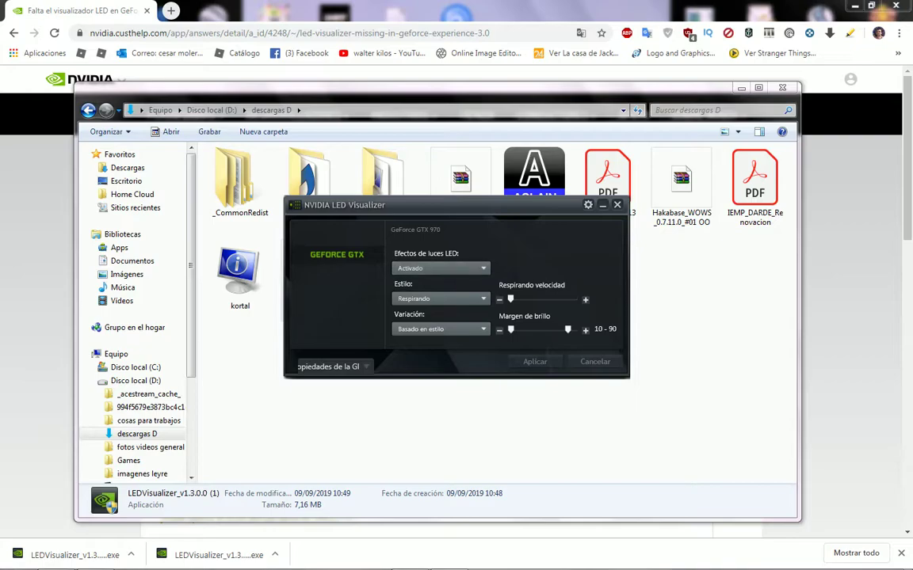
# Step: Review the available modes for the LED lighting effects
pyautogui.click(483, 268)
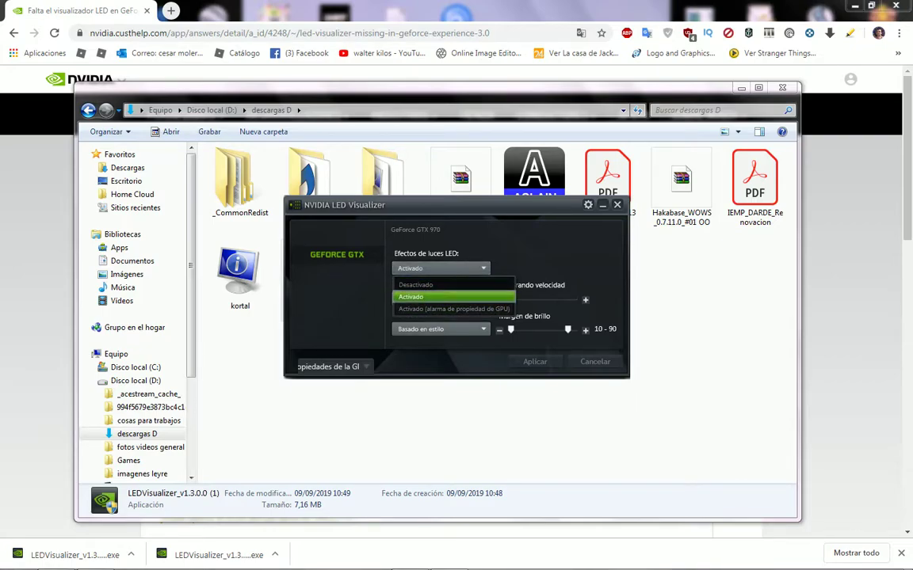
pyautogui.press('Up')
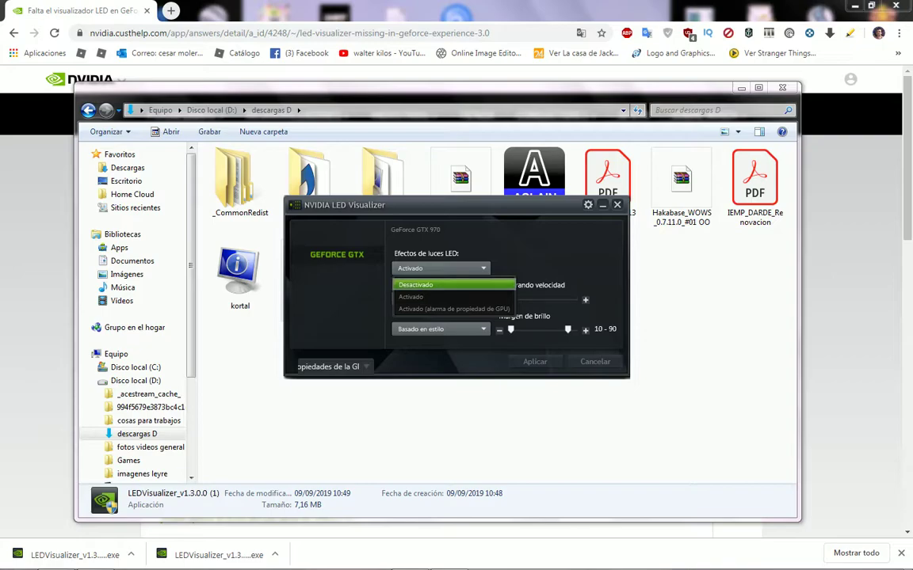
pyautogui.press('Down')
pyautogui.press('Up')
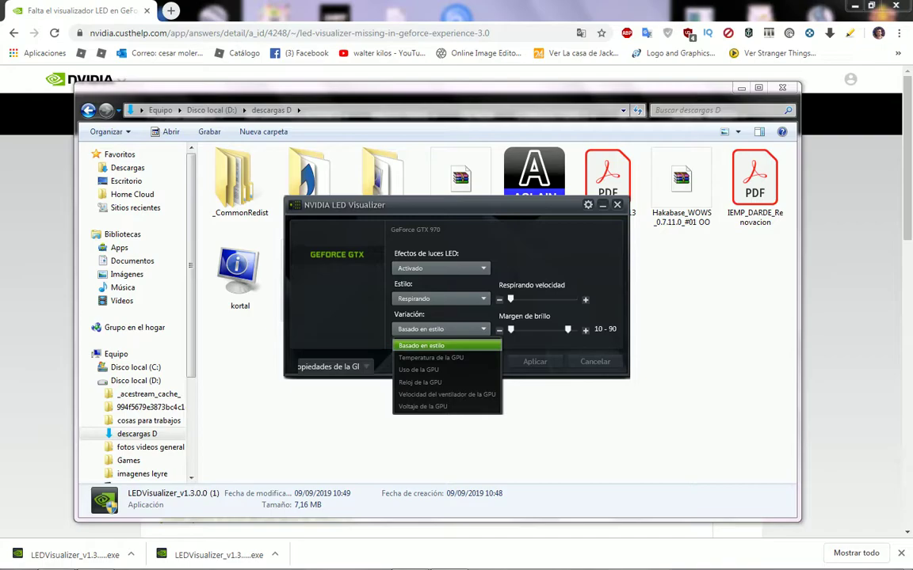
# Step: Review the Variación options, from Basado en estilo to Voltaje de la GPU, and choose Basado en estilo
pyautogui.press('Down')
pyautogui.press('Down')
pyautogui.press('Down')
pyautogui.press('Down')
pyautogui.press('Down')
pyautogui.press('Up')
pyautogui.press('Up')
pyautogui.press('Up')
pyautogui.press('Up')
pyautogui.press('Up')
pyautogui.press('Down')
pyautogui.press('Down')
pyautogui.press('Down')
pyautogui.press('Down')
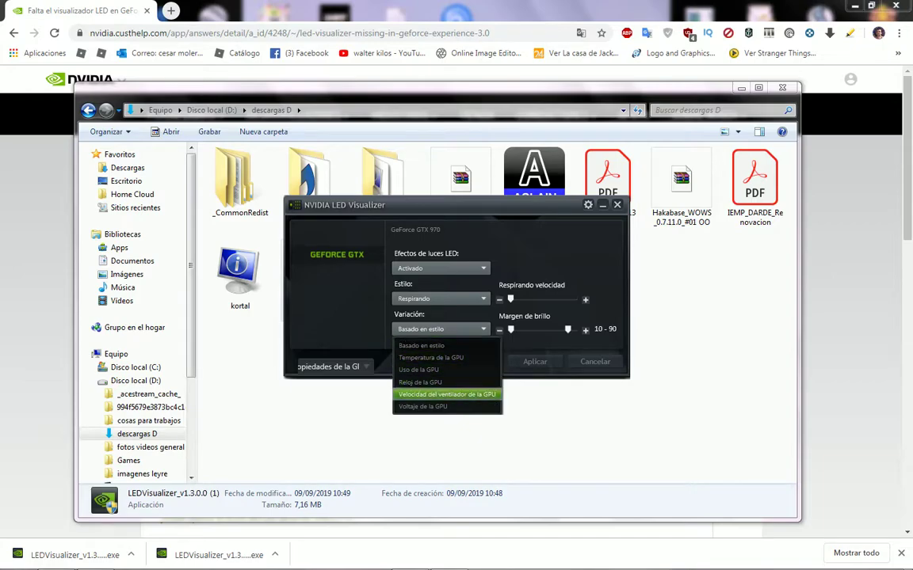
pyautogui.press('Down')
pyautogui.press('Up')
pyautogui.press('Up')
pyautogui.press('Up')
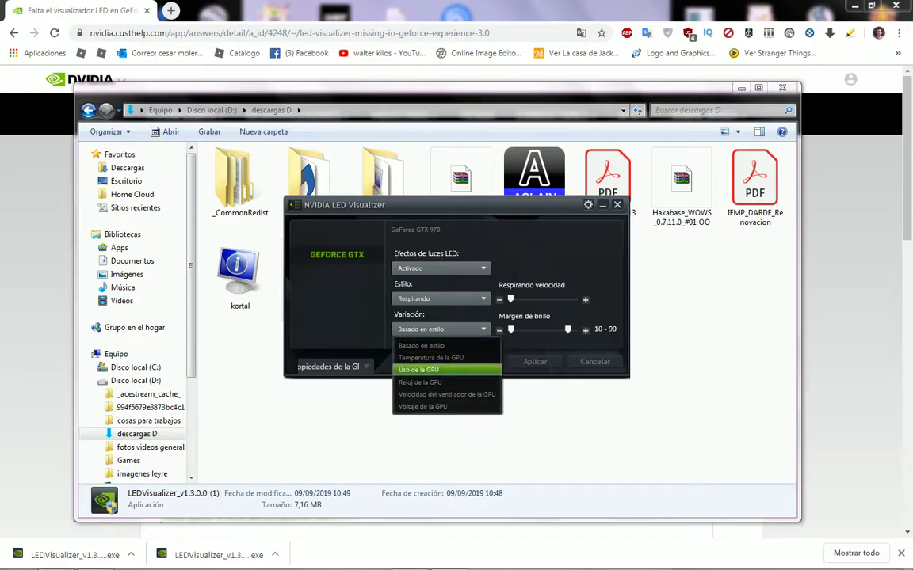
pyautogui.press('Up')
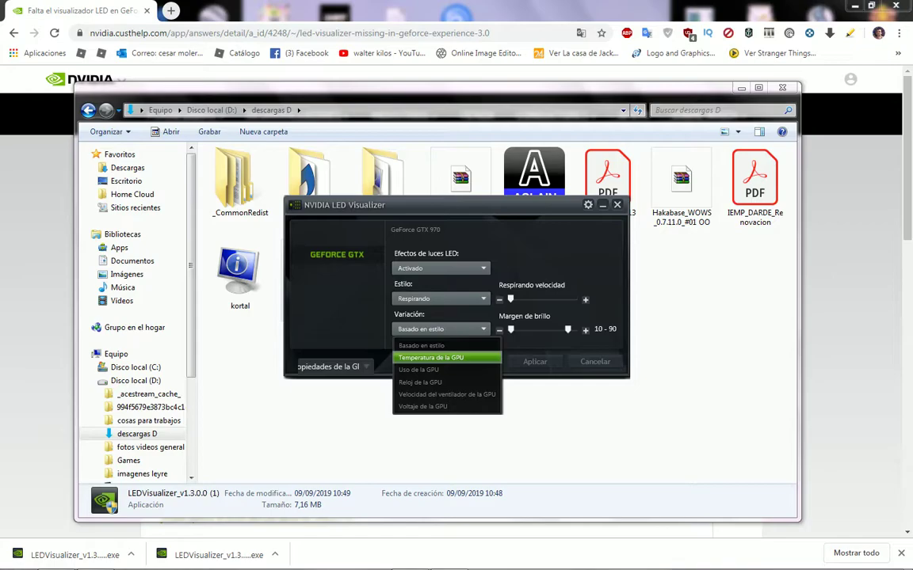
pyautogui.press('Down')
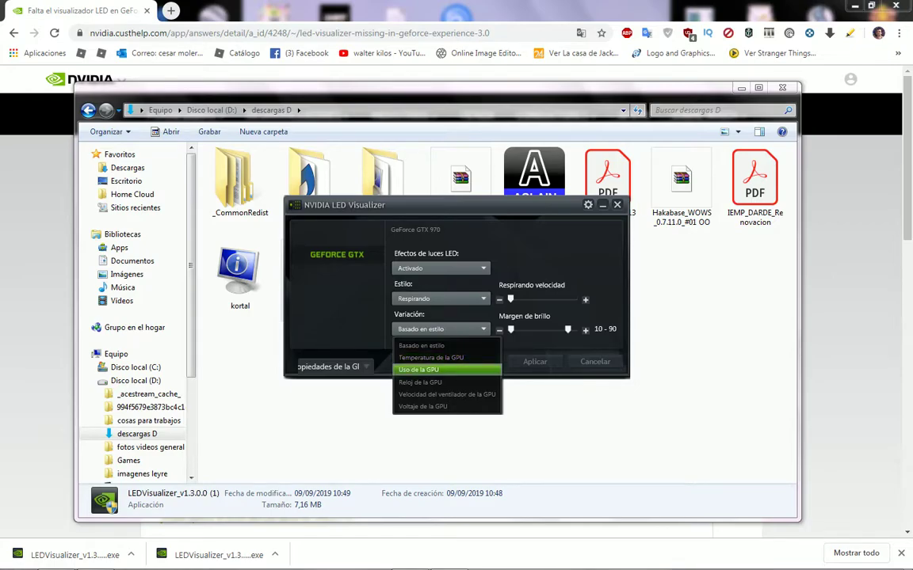
pyautogui.press('Down')
pyautogui.press('Down')
pyautogui.press('Down')
pyautogui.press('Down')
pyautogui.press('Down')
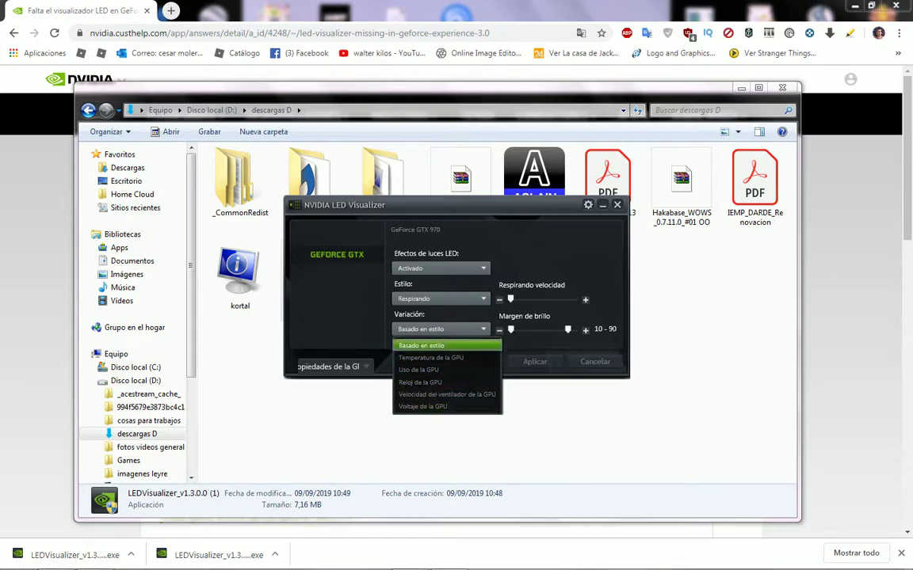
pyautogui.press('Down')
pyautogui.press('Down')
pyautogui.press('Down')
pyautogui.press('Down')
pyautogui.press('Down')
pyautogui.press('Down')
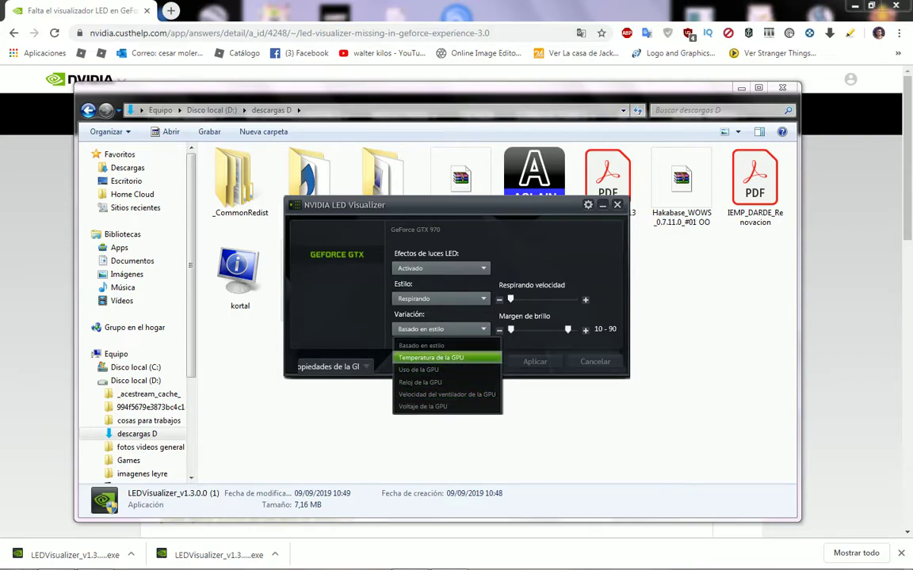
pyautogui.press('Up')
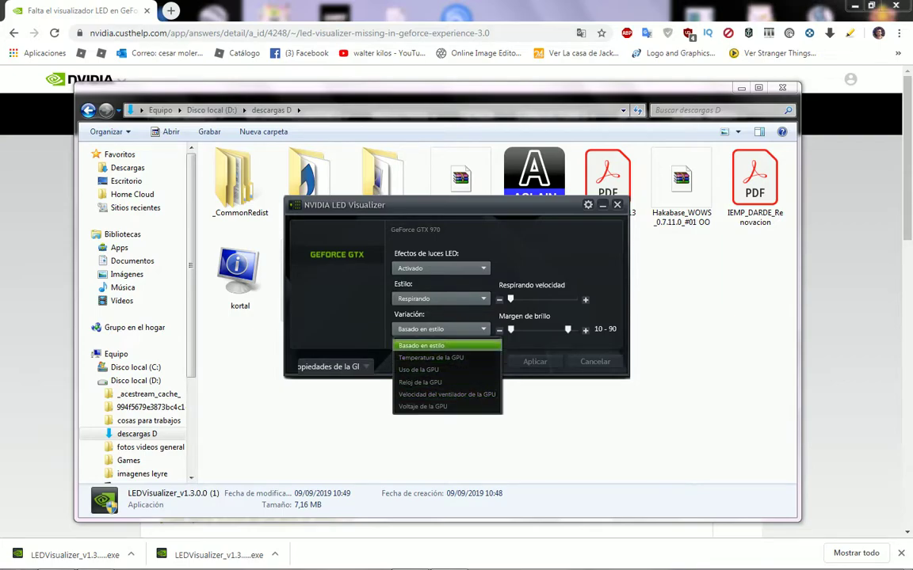
pyautogui.press('Return')
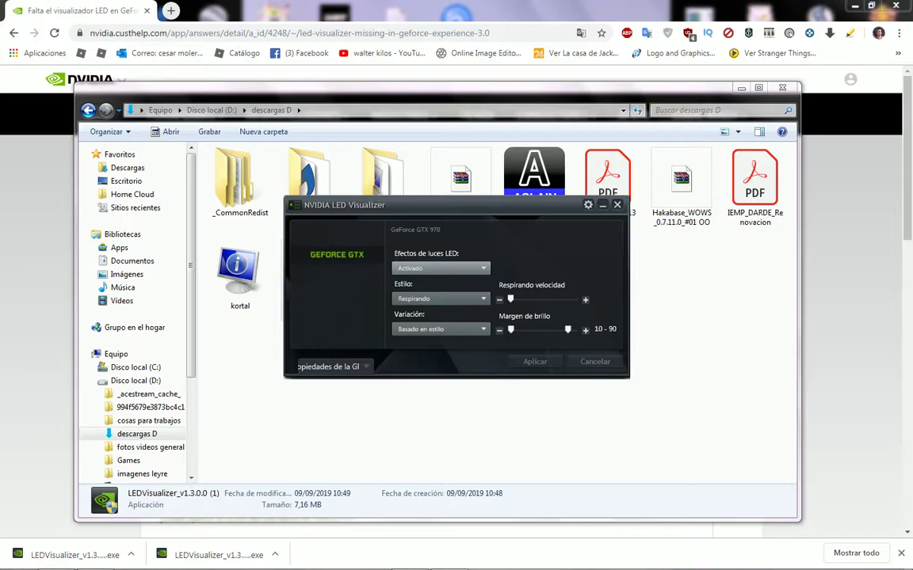
# Step: Set the LED lighting effects to Desactivado
pyautogui.click(440, 269)
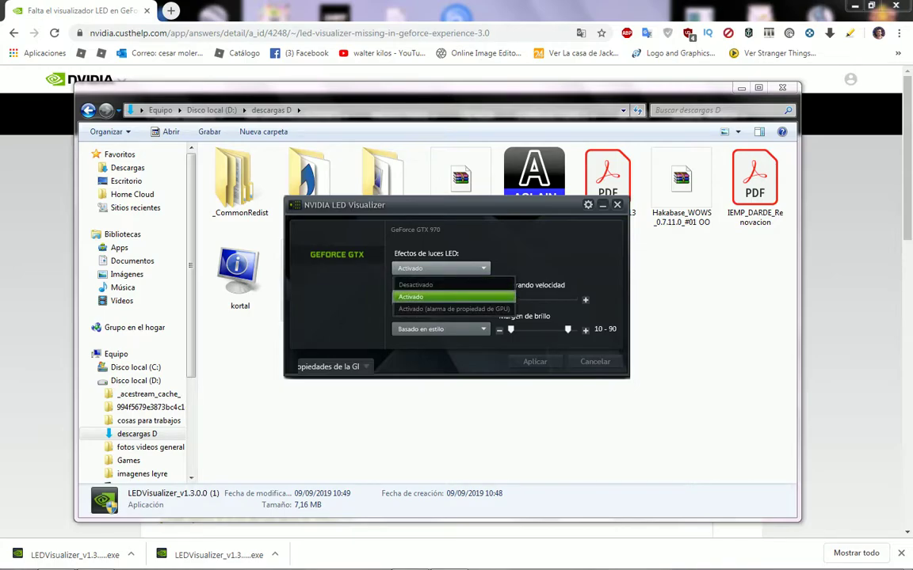
pyautogui.press('Up')
pyautogui.press('Return')
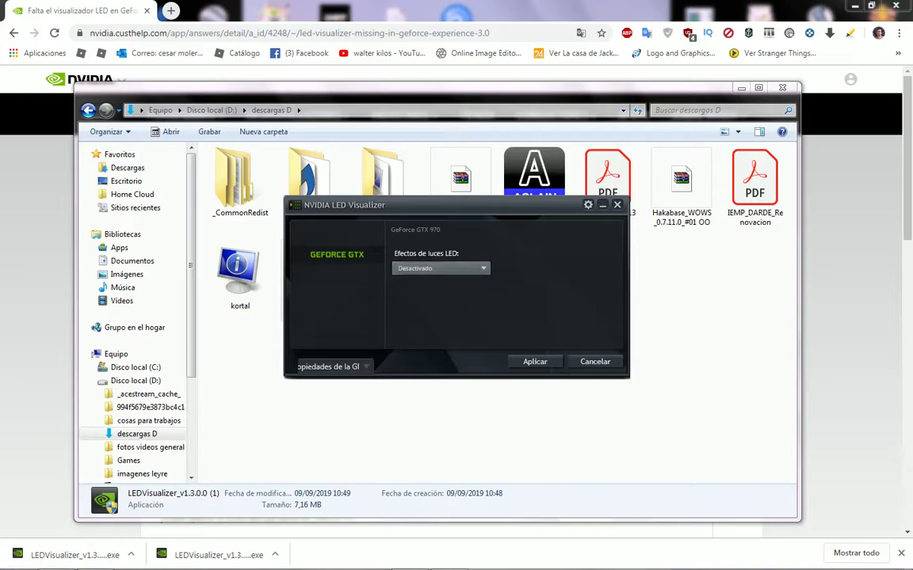
# Step: Show the GPU properties in NVIDIA LED Visualizer and check the graphics card choices, keeping GeForce GTX 970 selected
pyautogui.click(336, 367)
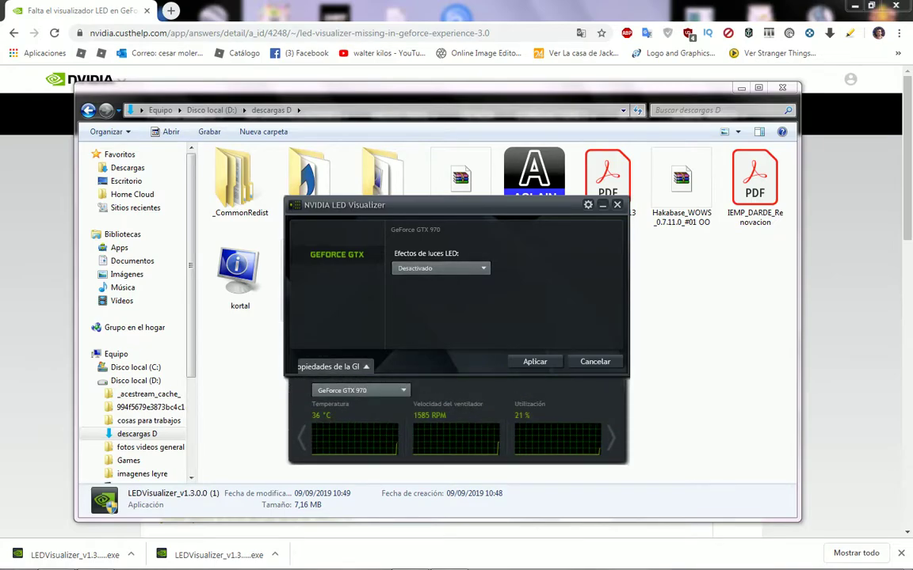
pyautogui.click(361, 390)
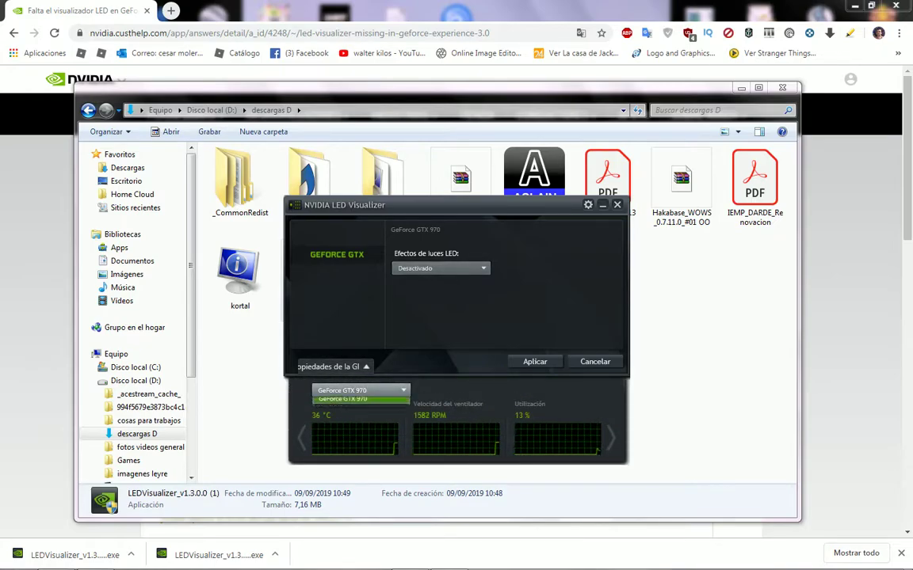
pyautogui.press('Return')
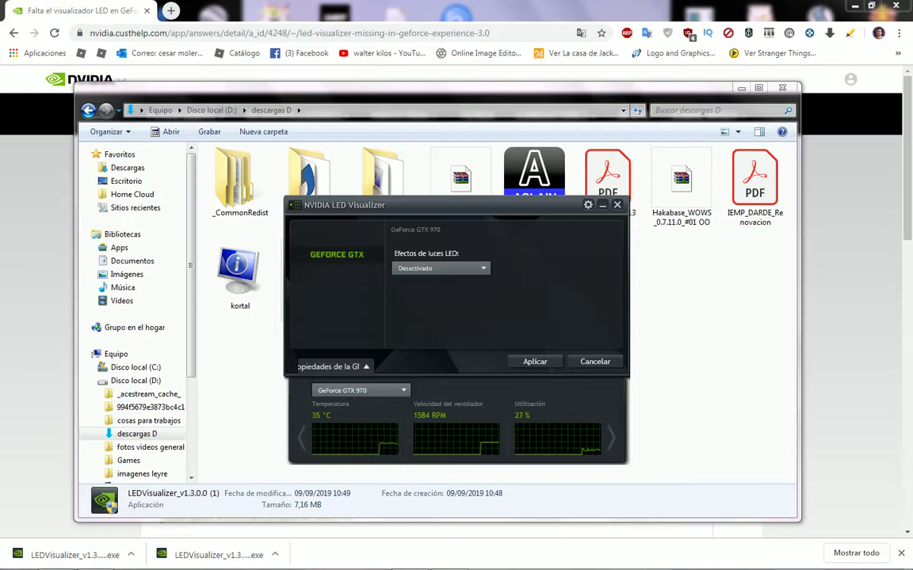
# Step: Review the LED Visualizer settings for user manual, Windows startup preference and language, and return to the lighting effects
pyautogui.moveTo(507, 205); pyautogui.dragTo(511, 213)
pyautogui.click(592, 212)
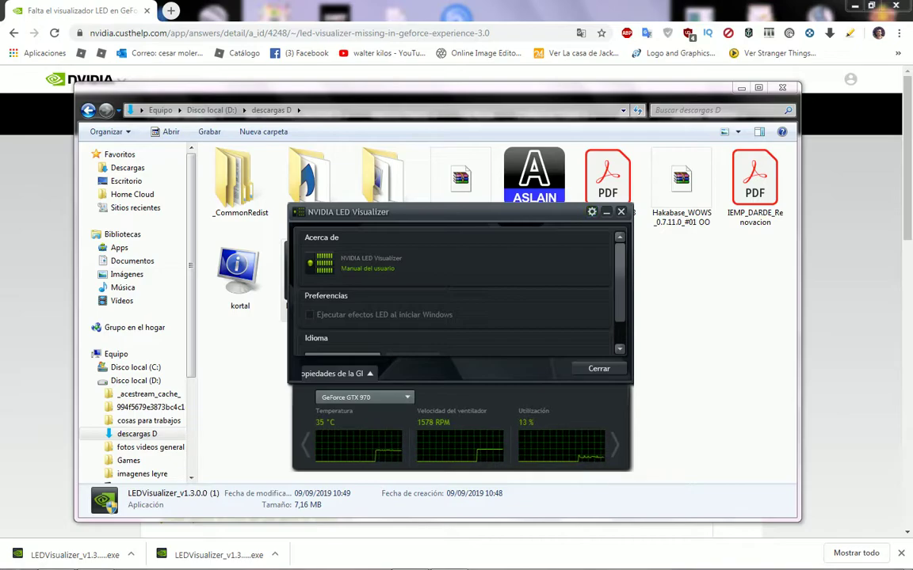
pyautogui.scroll(-1, 460, 293)
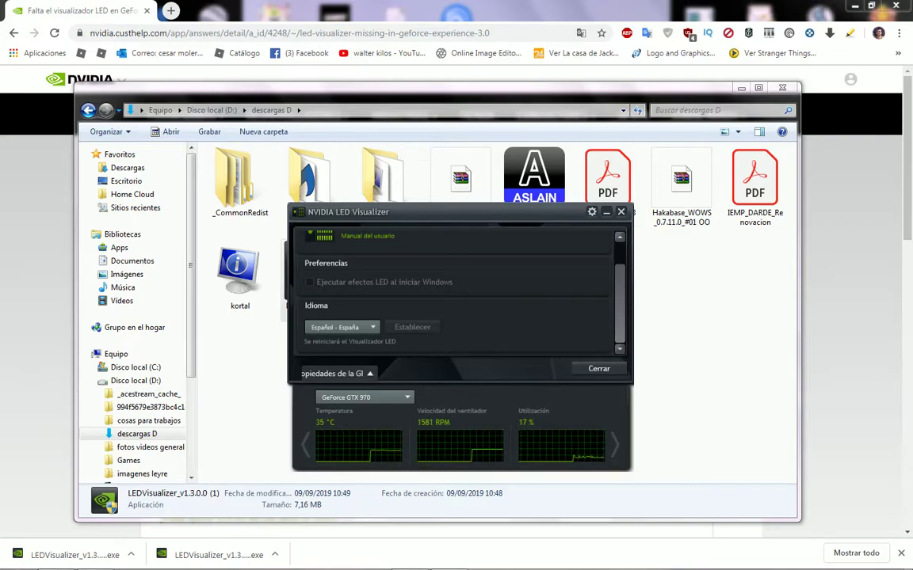
pyautogui.scroll(1, 460, 293)
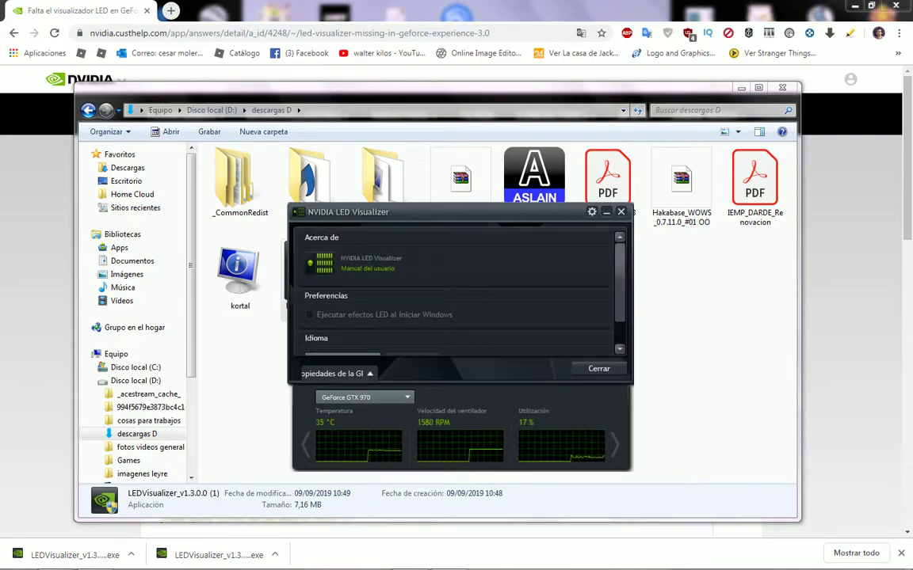
pyautogui.click(592, 211)
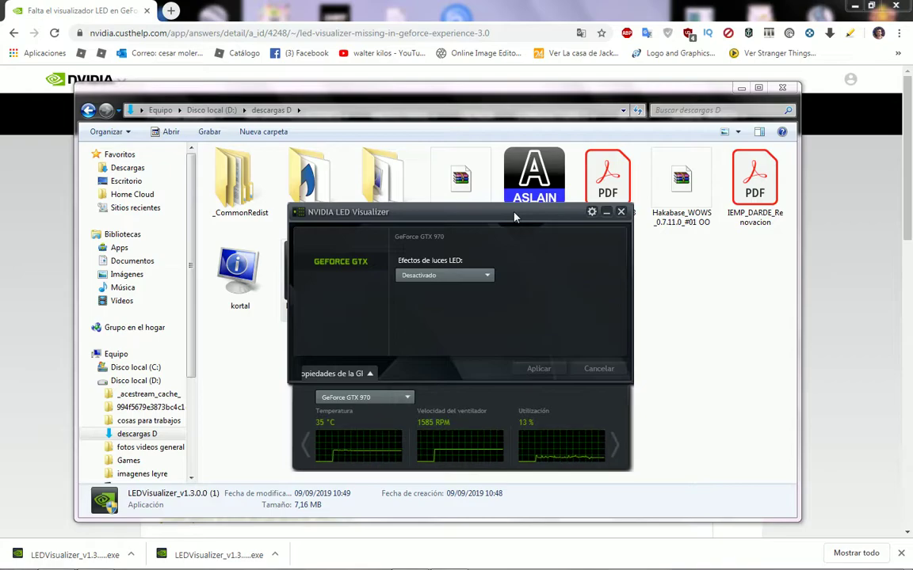
# Step: Collapse the GPU properties and move the LED Visualizer window clear of the installer files in the folder
pyautogui.moveTo(513, 216); pyautogui.dragTo(501, 194)
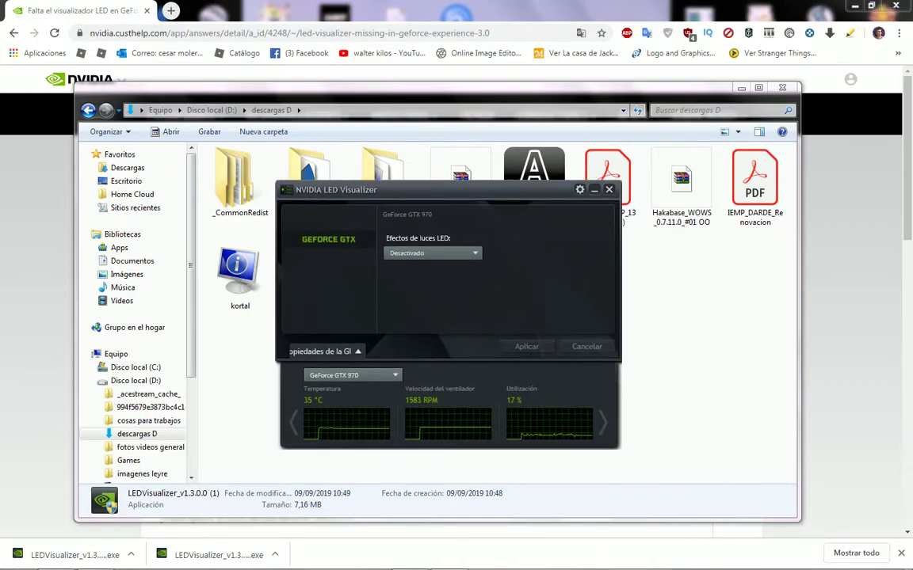
pyautogui.click(327, 352)
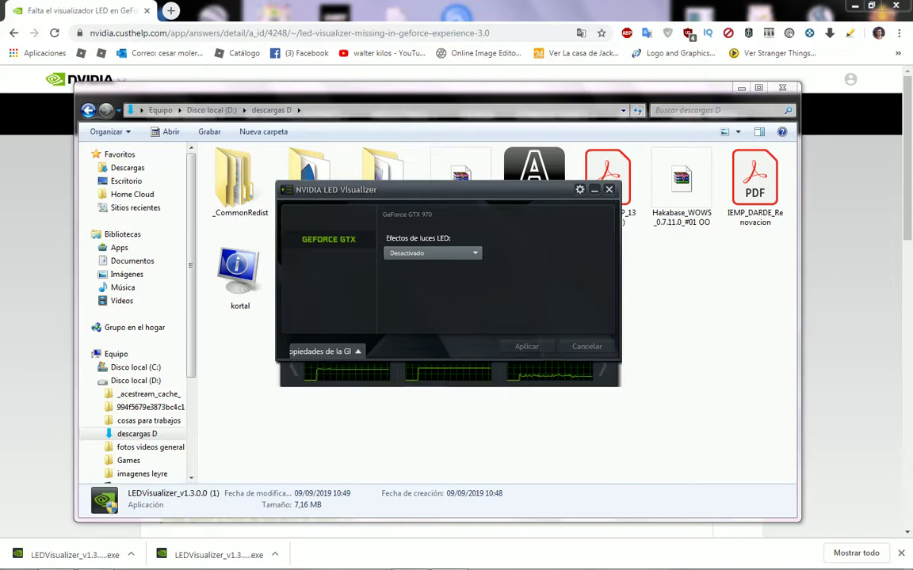
pyautogui.moveTo(457, 193); pyautogui.dragTo(506, 262)
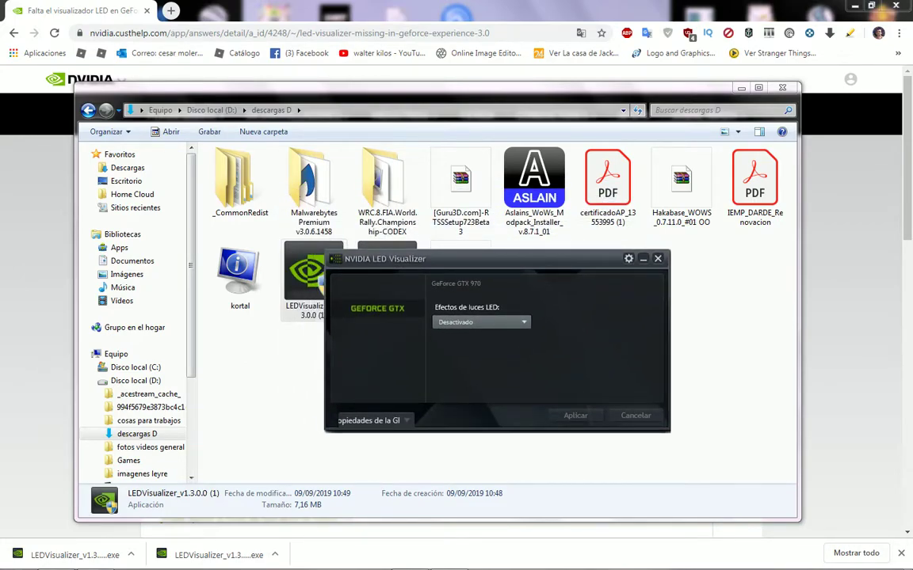
pyautogui.moveTo(550, 263); pyautogui.dragTo(617, 299)
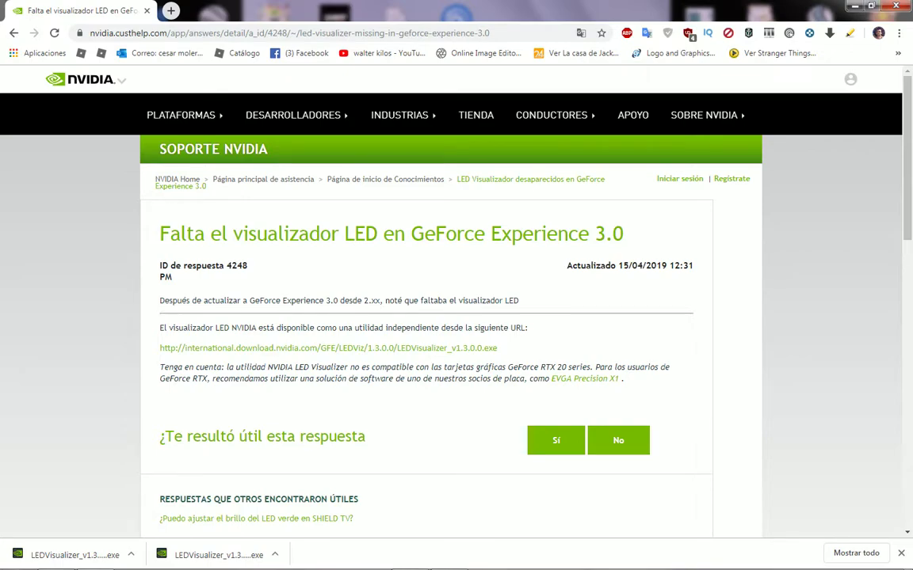
# Step: Examine the NVIDIA support article on the missing LED Visualizer, including its RTX 20 series compatibility note and related answers
pyautogui.scroll(-4, 452, 317)
pyautogui.scroll(4, 451, 316)
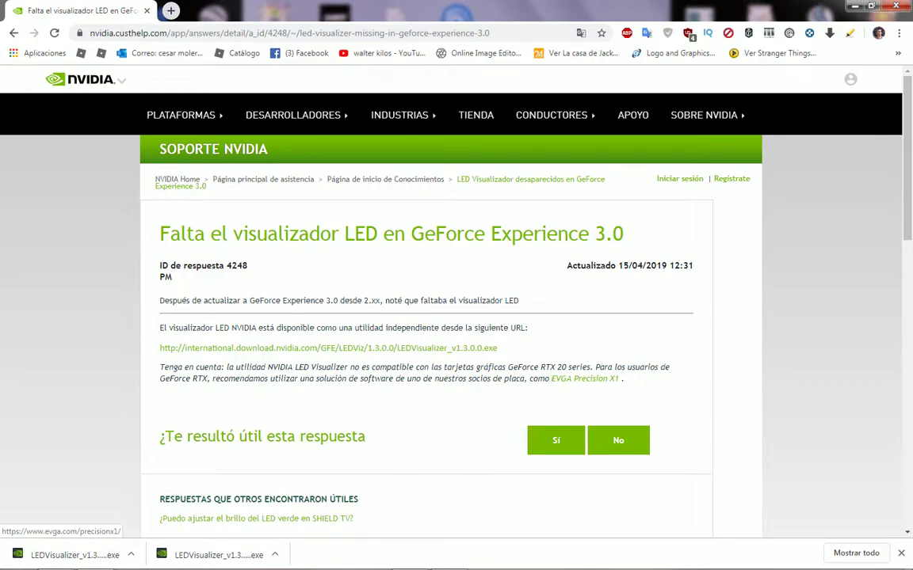
pyautogui.scroll(-1, 456, 316)
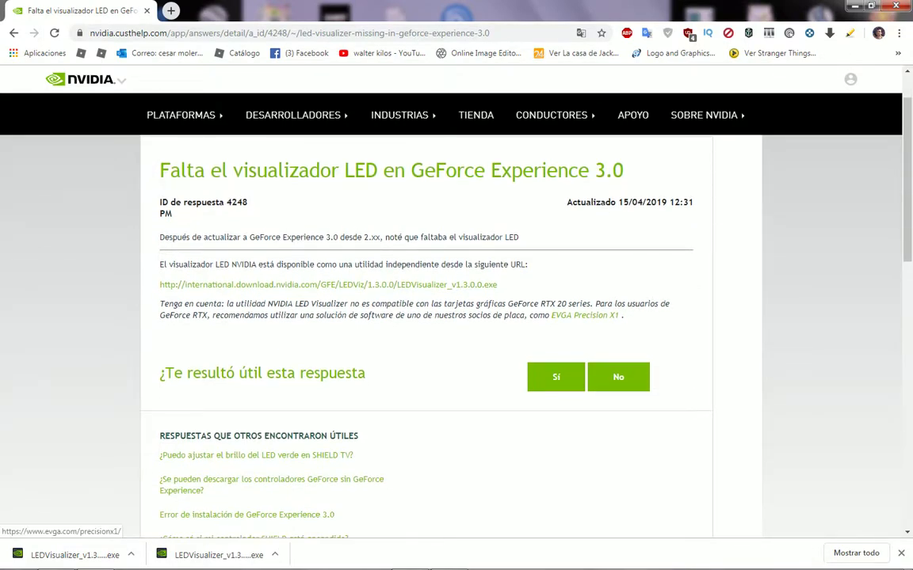
pyautogui.scroll(-1, 456, 317)
pyautogui.scroll(1, 456, 317)
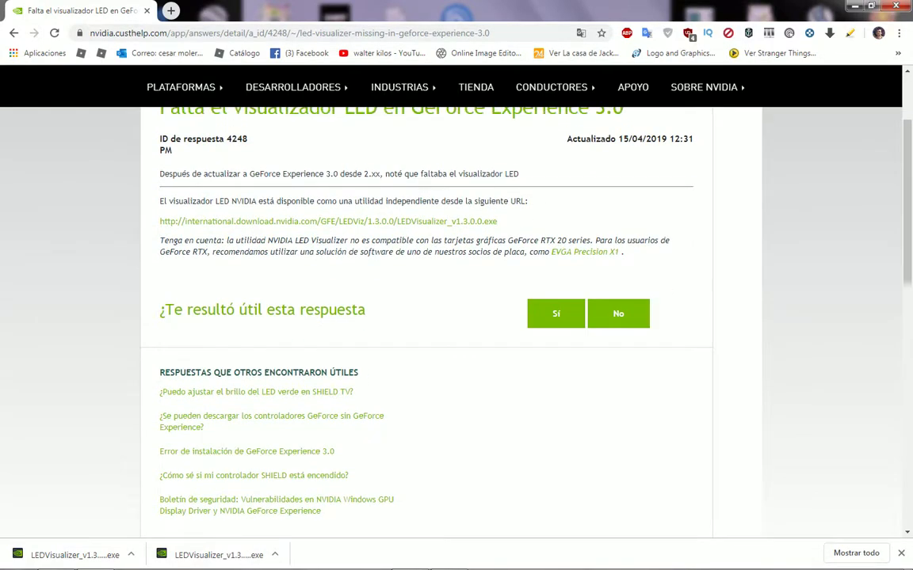
pyautogui.scroll(-2, 456, 317)
pyautogui.scroll(3, 456, 317)
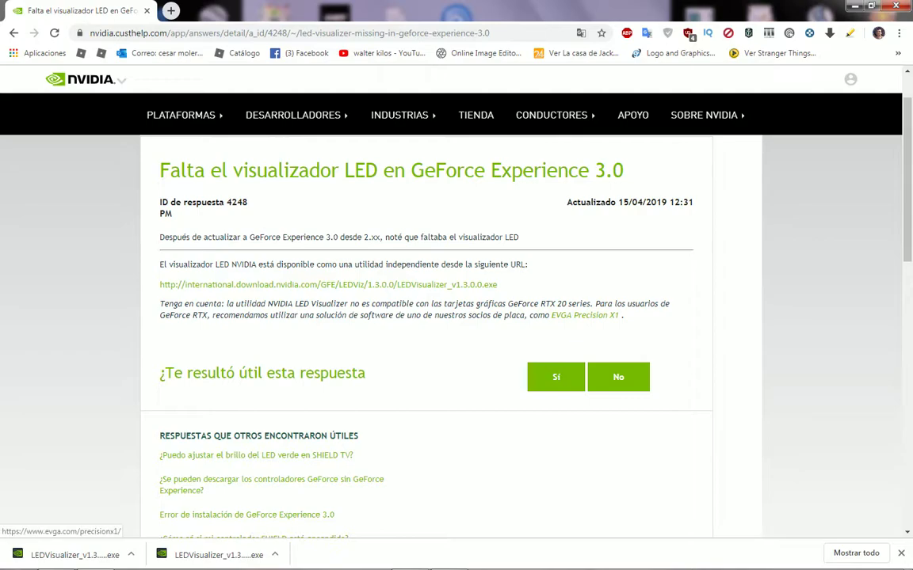
pyautogui.scroll(-3, 456, 317)
pyautogui.scroll(-3, 456, 317)
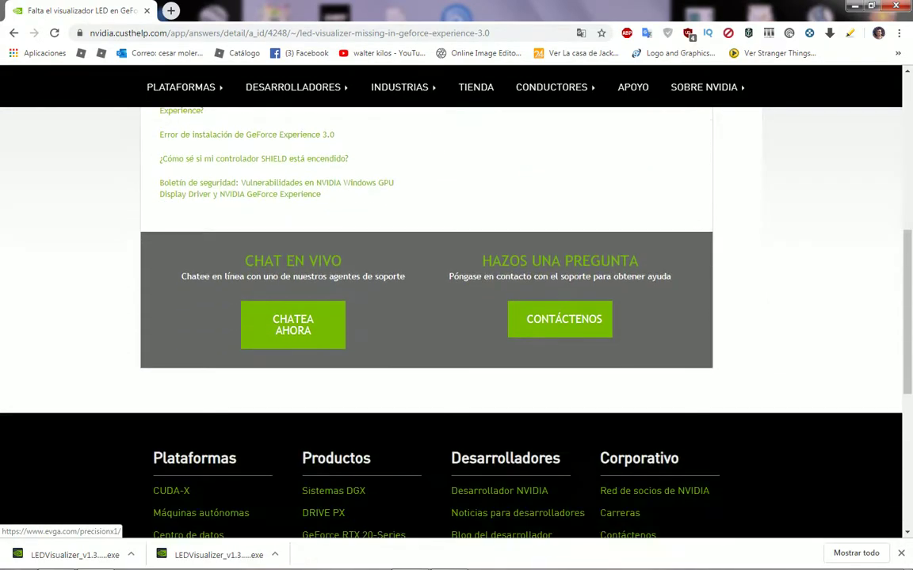
pyautogui.scroll(3, 456, 317)
pyautogui.scroll(4, 583, 379)
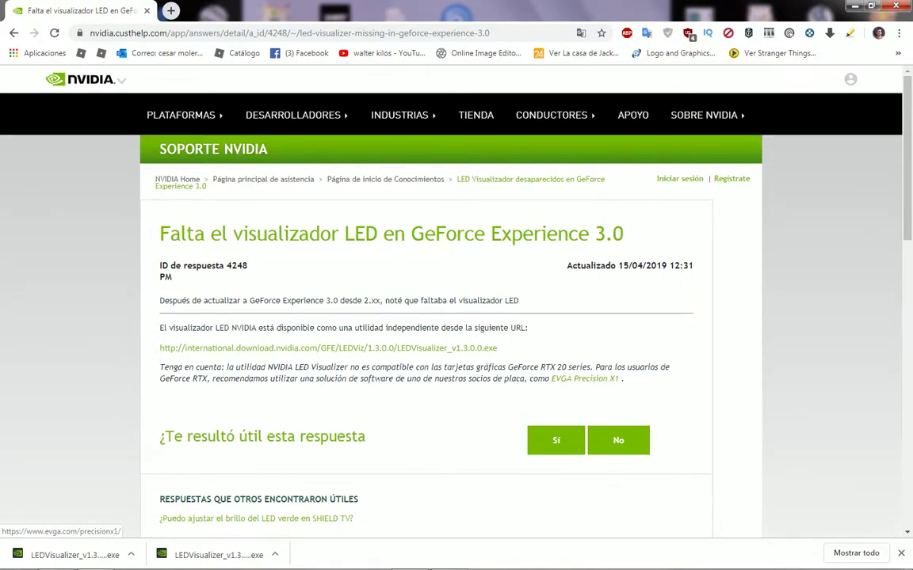
# Step: Open the EVGA Precision X1 page linked in the support article and review its introduction and overview
pyautogui.click(584, 379)
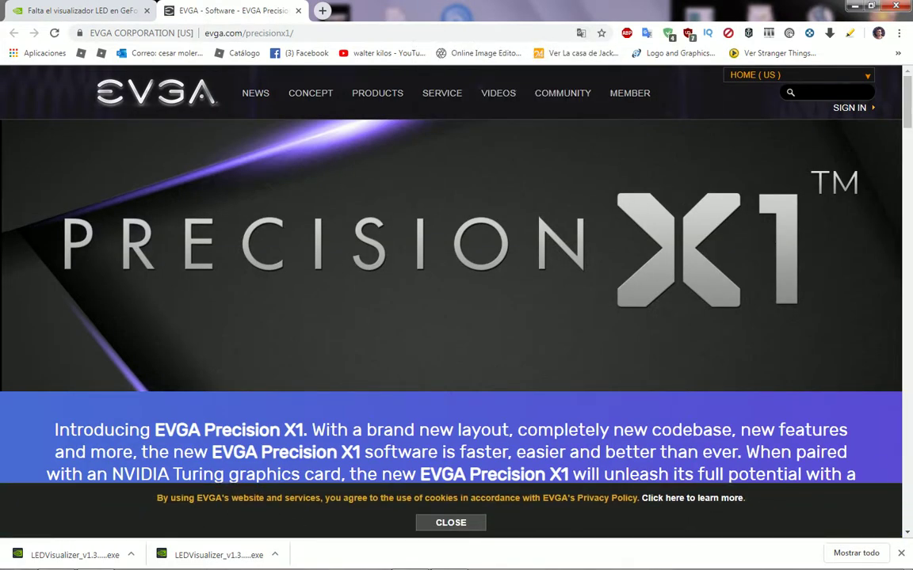
pyautogui.scroll(-5, 451, 277)
pyautogui.scroll(1, 452, 277)
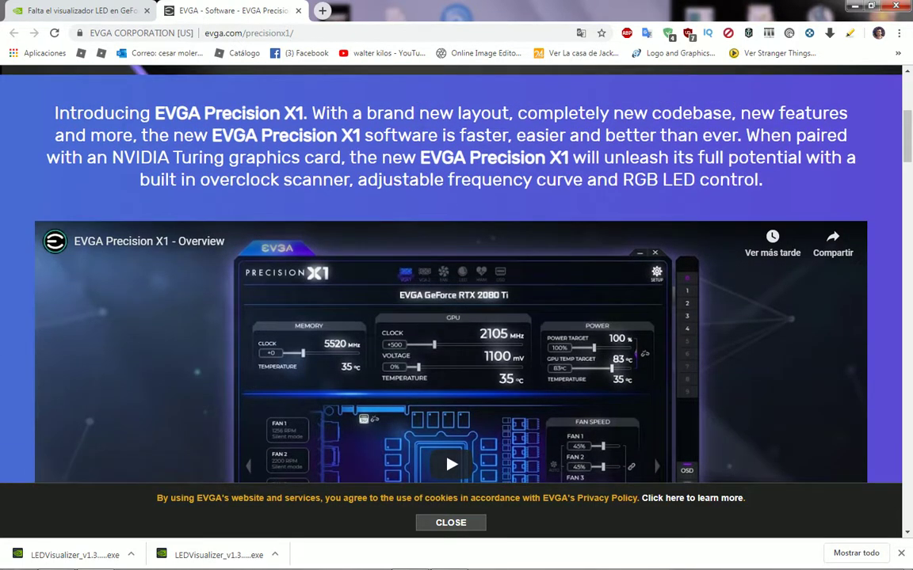
pyautogui.scroll(-3, 452, 277)
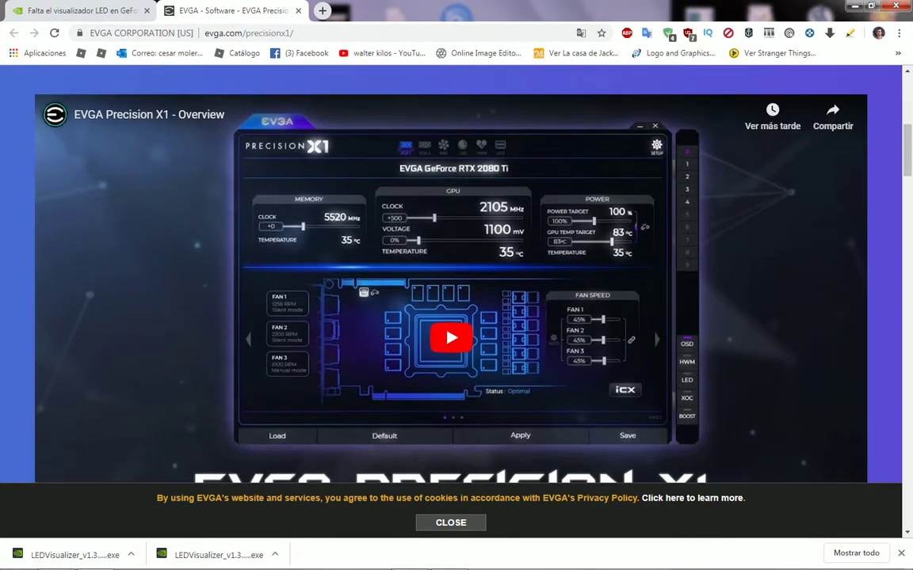